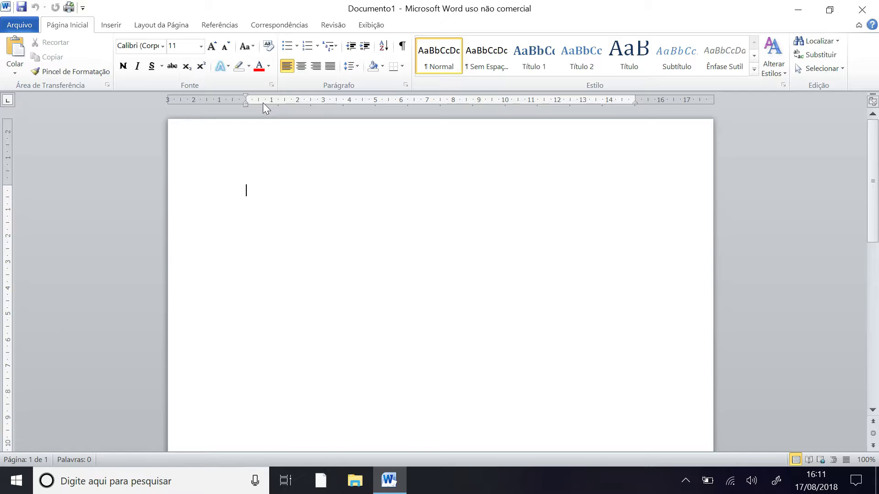
# Step: Create a new blank document
pyautogui.click(18, 28)
pyautogui.click(36, 163)
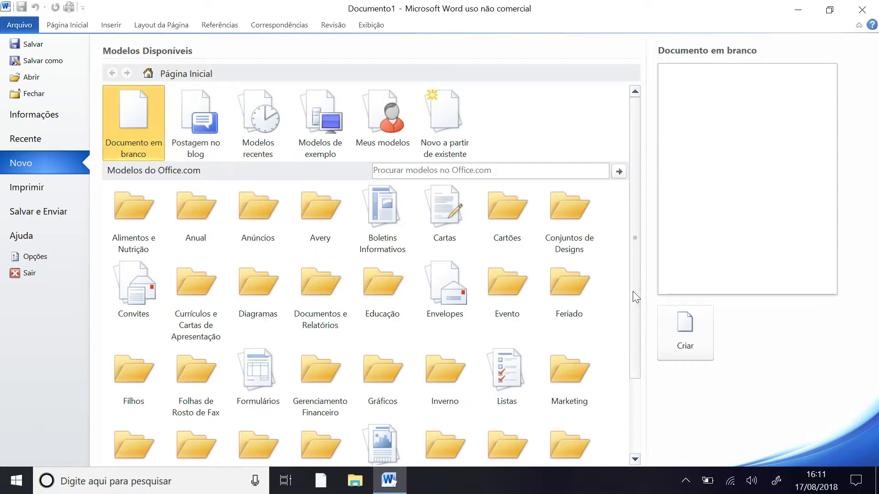
pyautogui.click(686, 326)
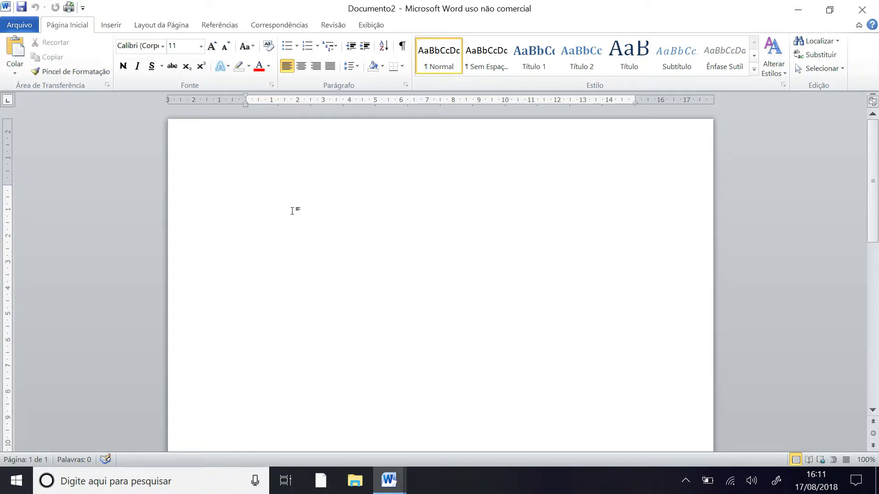
# Step: Enter the sentence "Meu primeiro texto no Word." at the start of the blank page
pyautogui.scroll(-1, 292, 210)
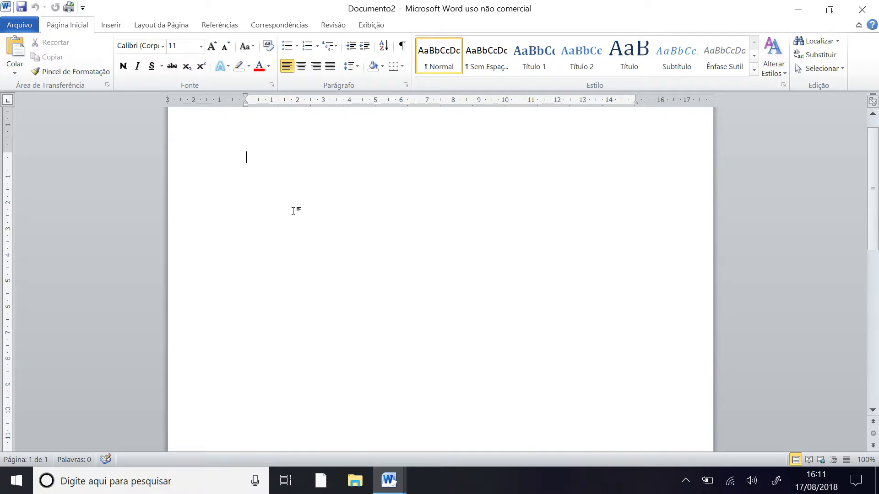
pyautogui.write('Meu primeiro ')
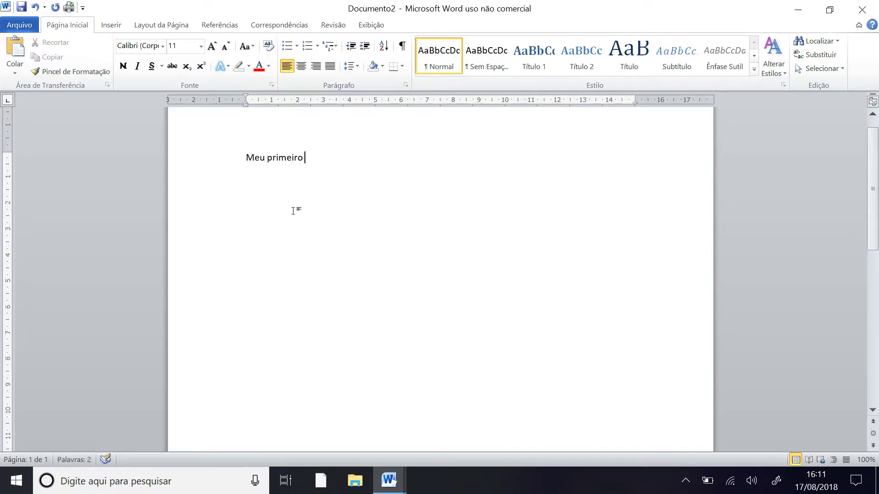
pyautogui.write('texto no Word.')
# Step: Set the font size of the whole sentence to 20
pyautogui.click(247, 158)
pyautogui.moveTo(246, 157); pyautogui.dragTo(369, 161)
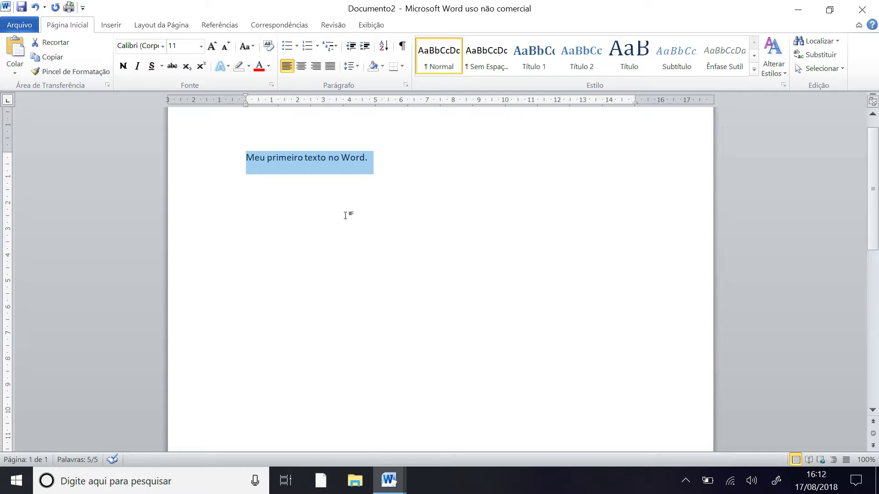
pyautogui.click(202, 46)
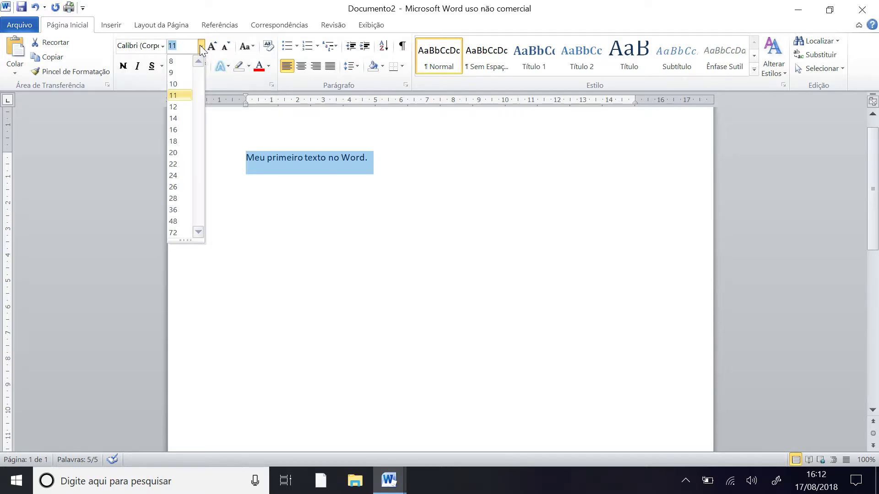
pyautogui.click(173, 153)
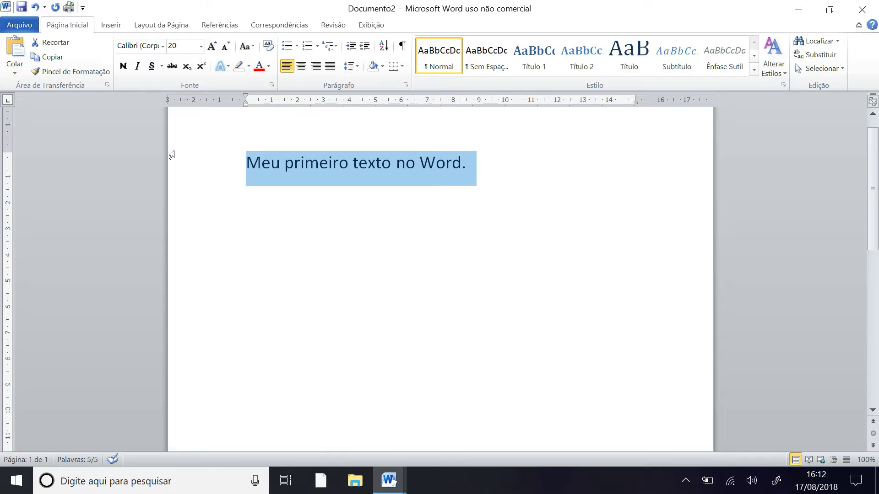
# Step: Colour the selected sentence dark orange from the theme colours and change its font to Arial
pyautogui.click(269, 66)
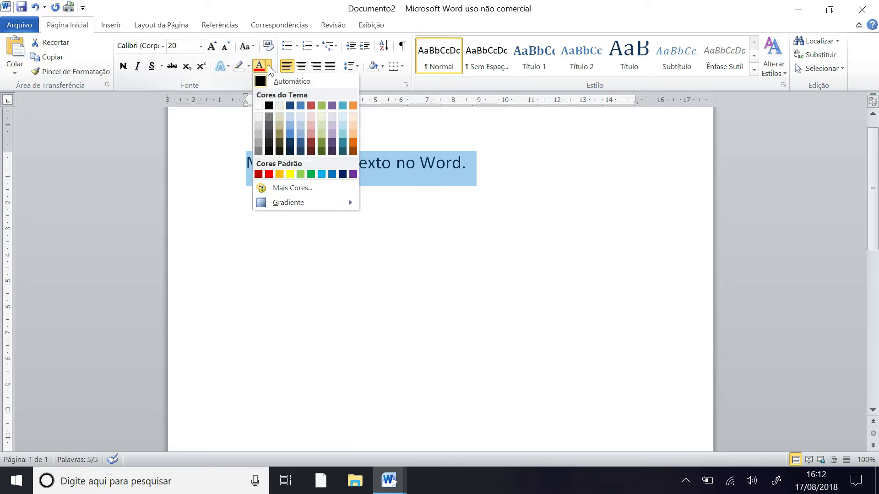
pyautogui.click(353, 146)
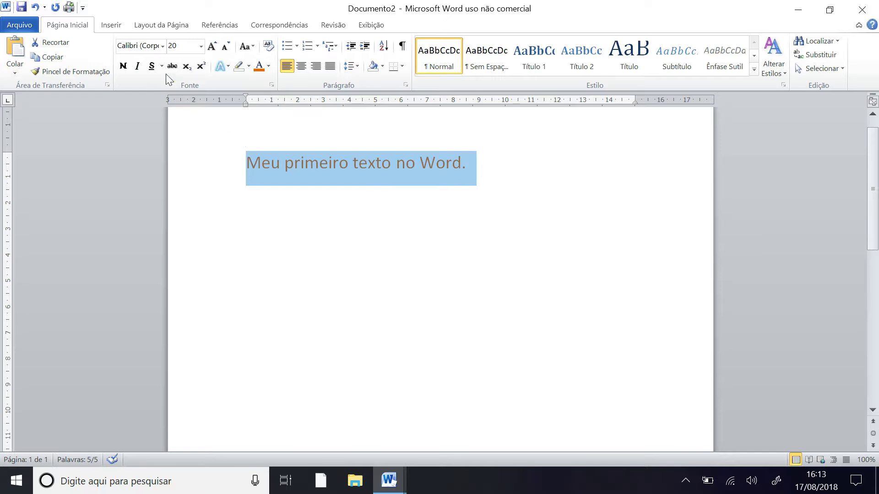
pyautogui.click(163, 45)
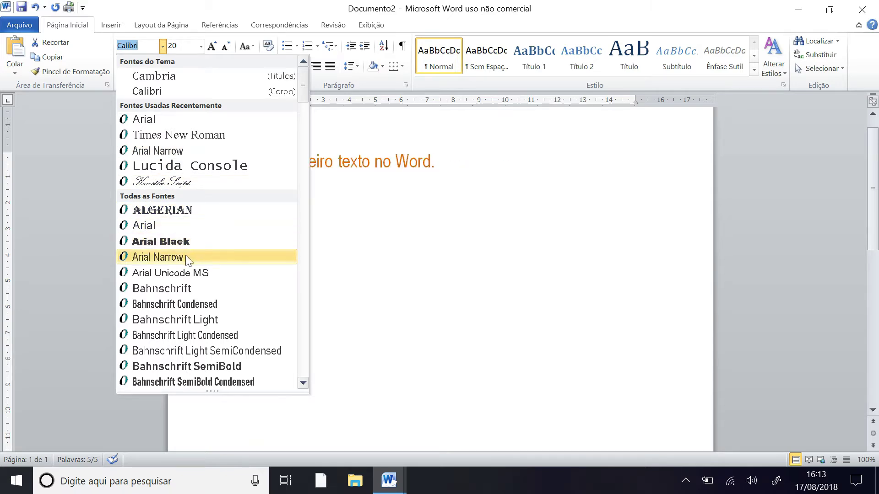
pyautogui.click(173, 227)
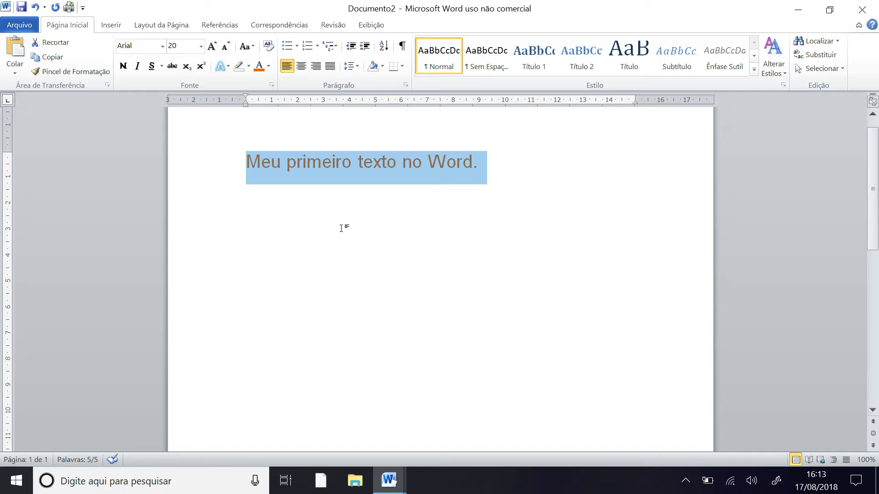
# Step: Make the word "Word" at the end of the sentence bold
pyautogui.click(425, 222)
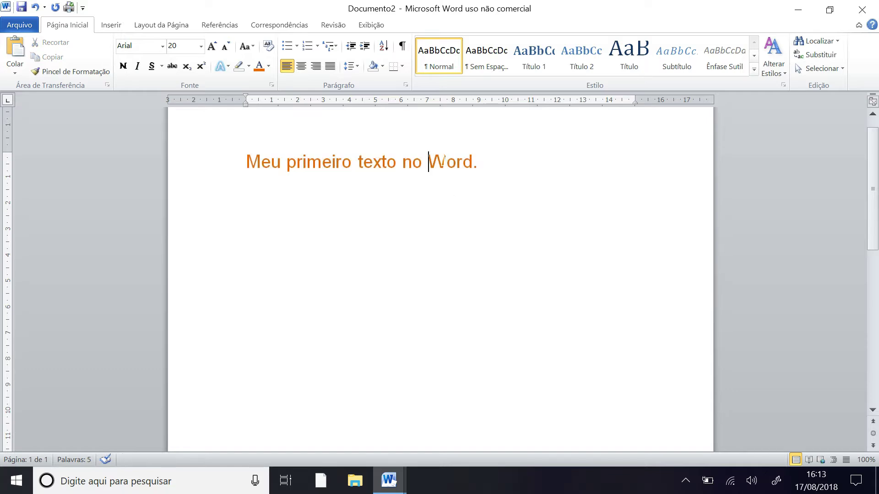
pyautogui.hotkey('shift', 'Right')
pyautogui.hotkey('shift', 'Right')
pyautogui.hotkey('shift', 'Right')
pyautogui.hotkey('shift', 'Right')
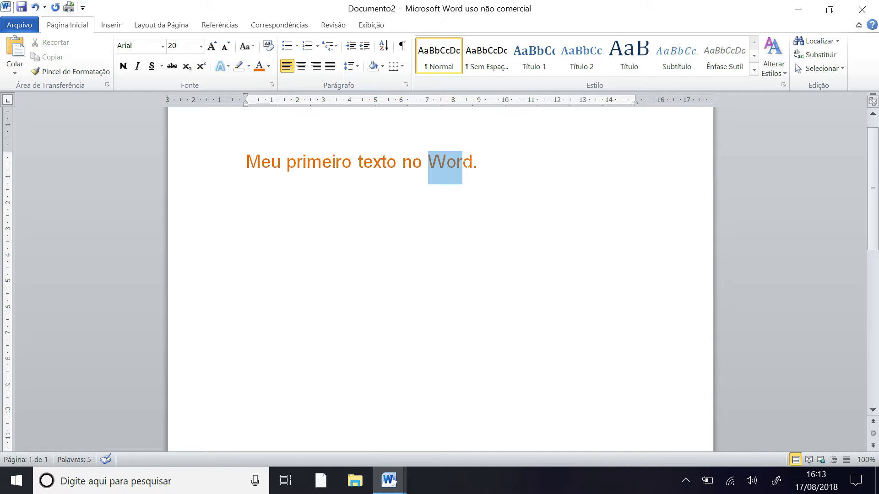
pyautogui.click(123, 66)
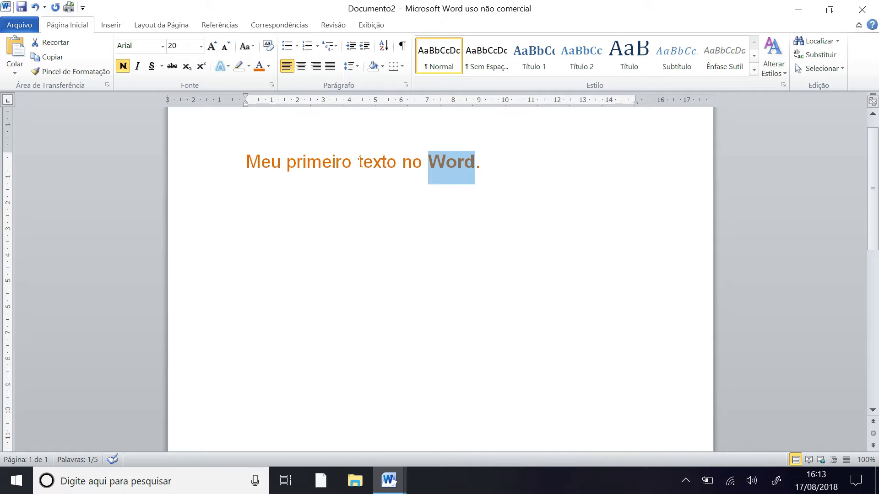
# Step: Italicize the word "texto" in the sentence
pyautogui.moveTo(359, 162); pyautogui.dragTo(390, 164)
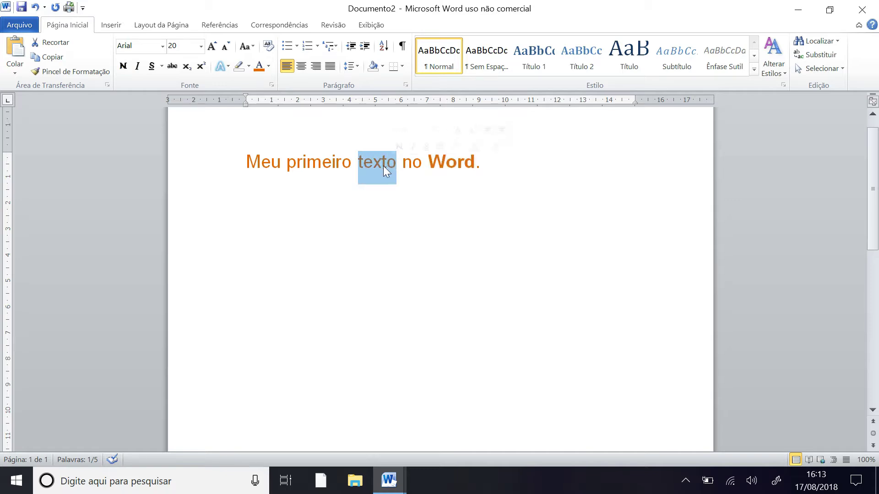
pyautogui.click(374, 163)
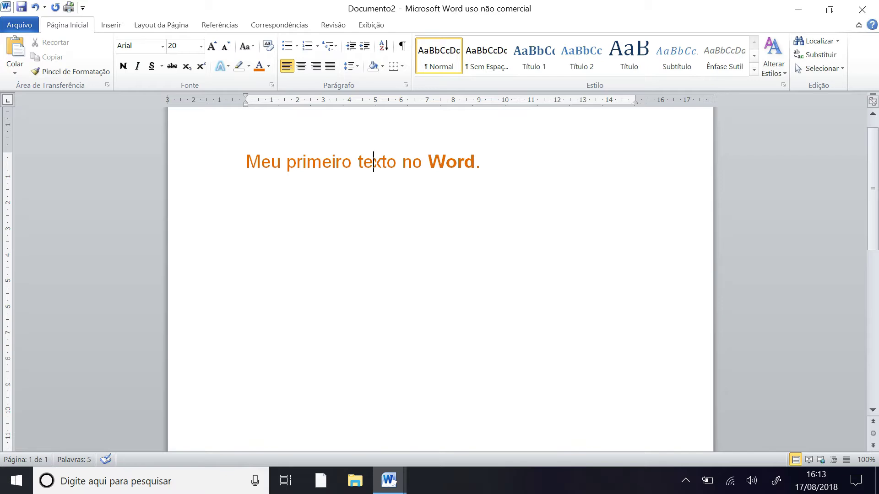
pyautogui.doubleClick(375, 164)
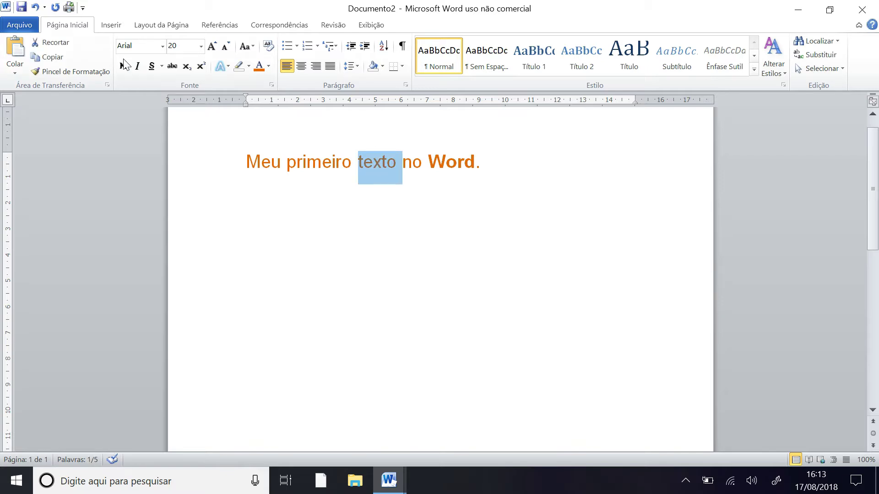
pyautogui.click(136, 67)
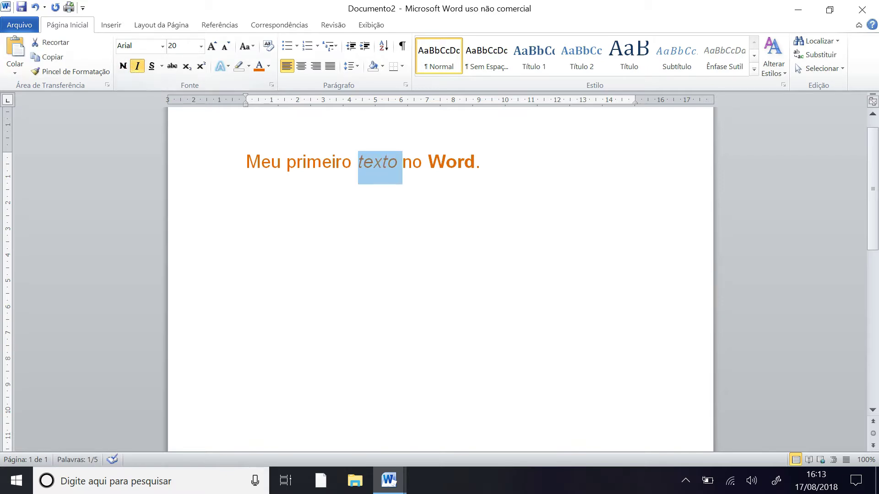
# Step: Underline the word "primeiro" in the sentence and clear the selection
pyautogui.doubleClick(316, 164)
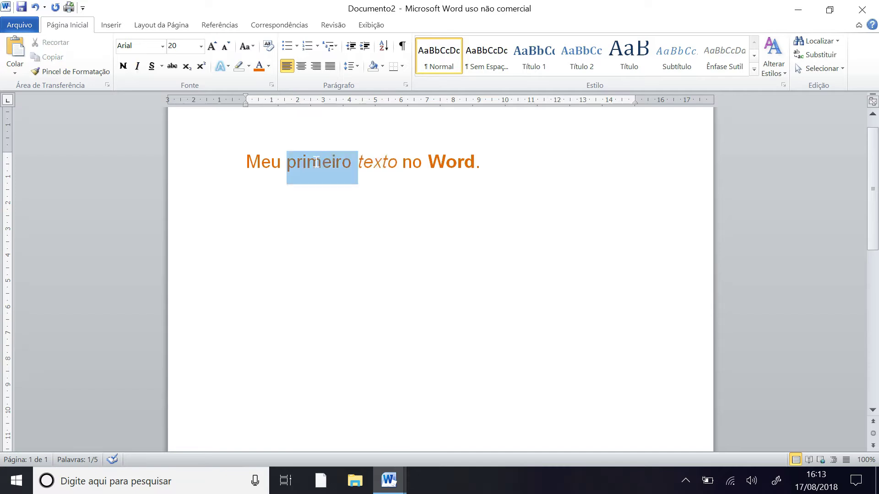
pyautogui.click(150, 67)
pyautogui.click(408, 212)
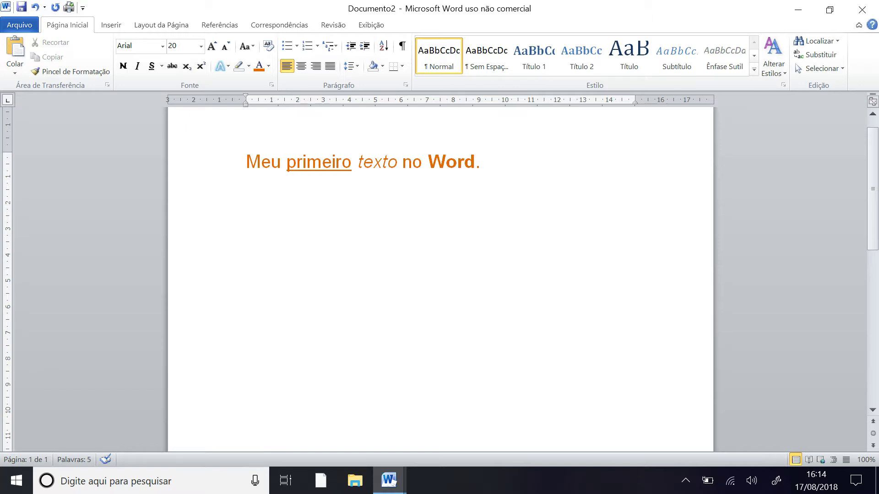
# Step: Copy the whole formatted sentence and paste it into a new paragraph directly below
pyautogui.click(481, 162)
pyautogui.moveTo(481, 162); pyautogui.dragTo(262, 161)
pyautogui.hotkey('ctrl', 'c')
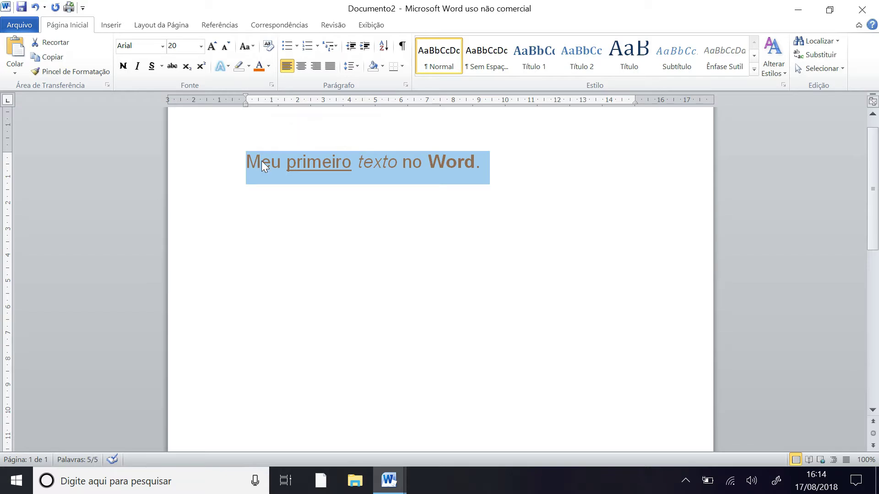
pyautogui.click(511, 168)
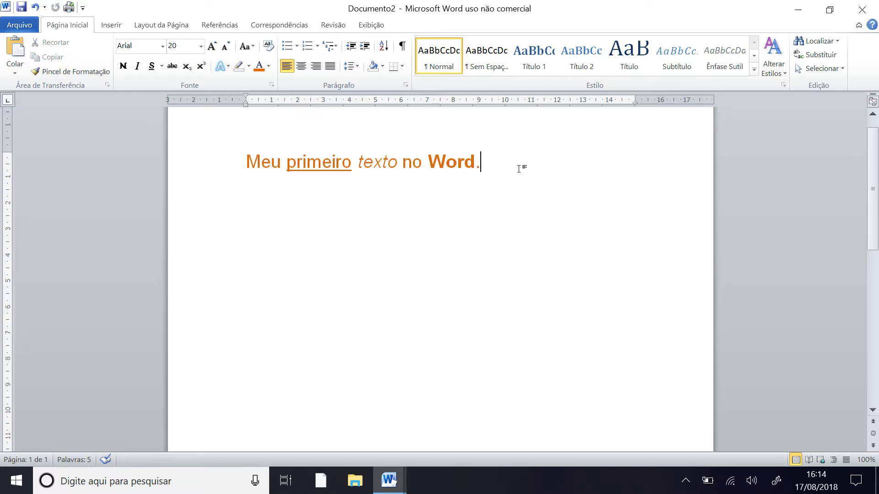
pyautogui.press('Return')
pyautogui.hotkey('ctrl', 'v')
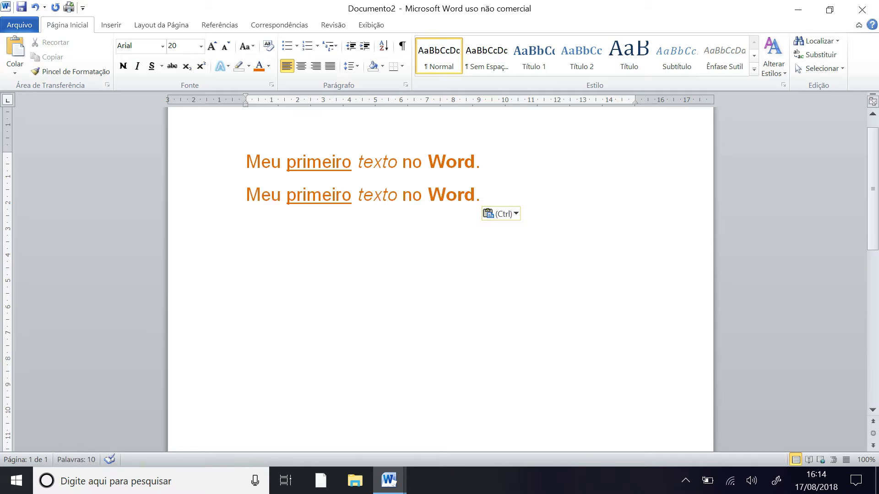
# Step: Set the line spacing of both sentences to 2,0
pyautogui.moveTo(481, 196); pyautogui.dragTo(269, 163)
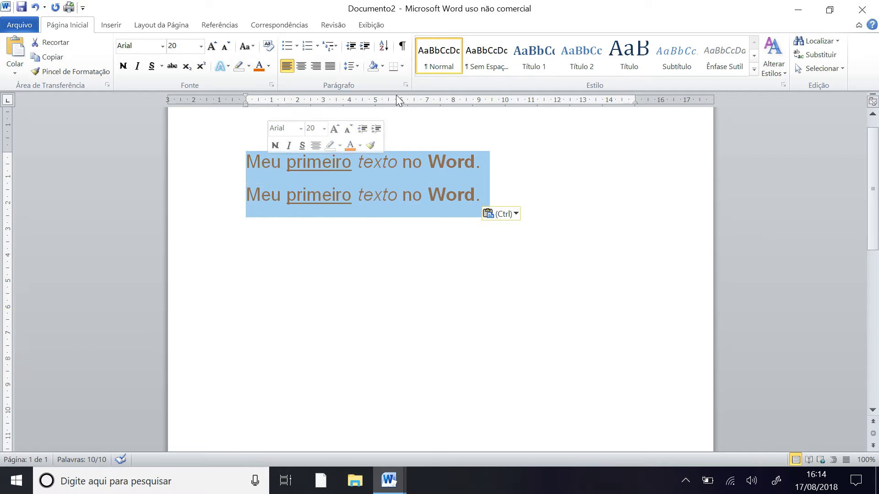
pyautogui.click(356, 65)
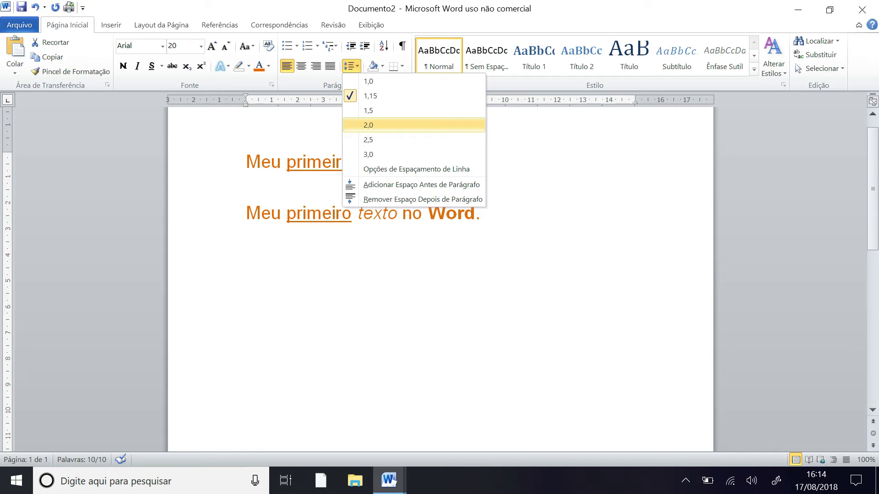
pyautogui.press('Return')
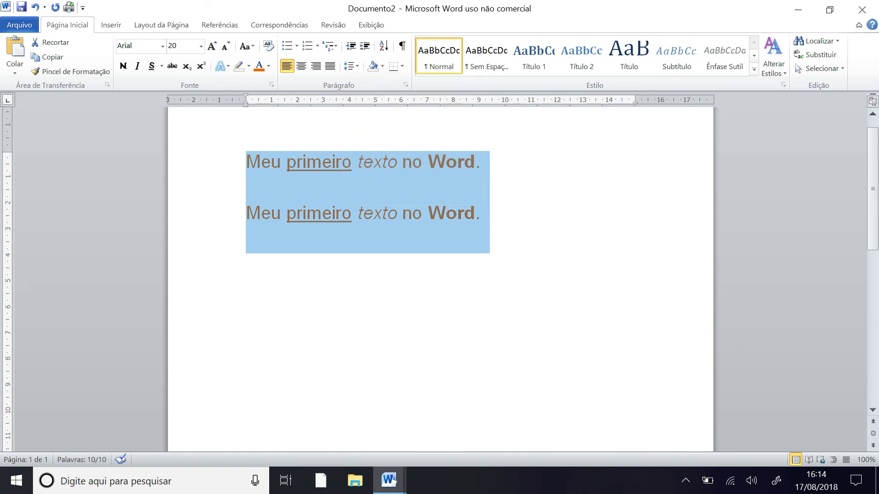
# Step: Add "WWW" after the second sentence and undo that typing
pyautogui.click(490, 211)
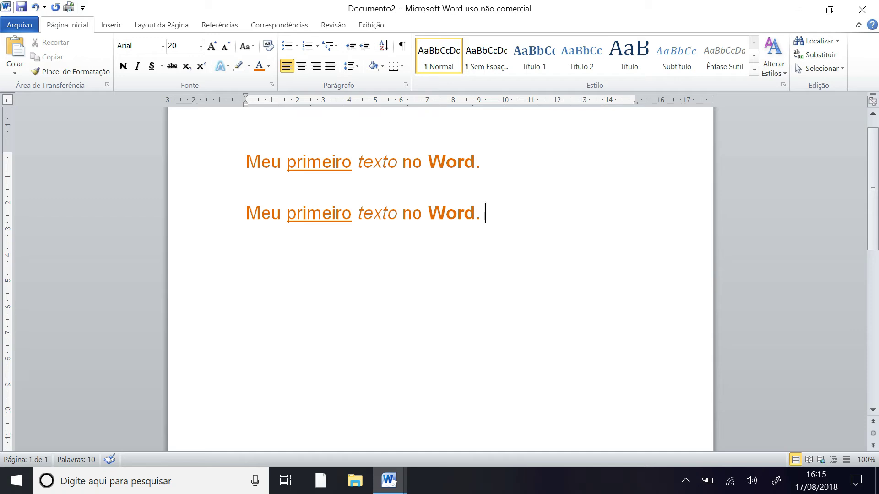
pyautogui.write('WWW')
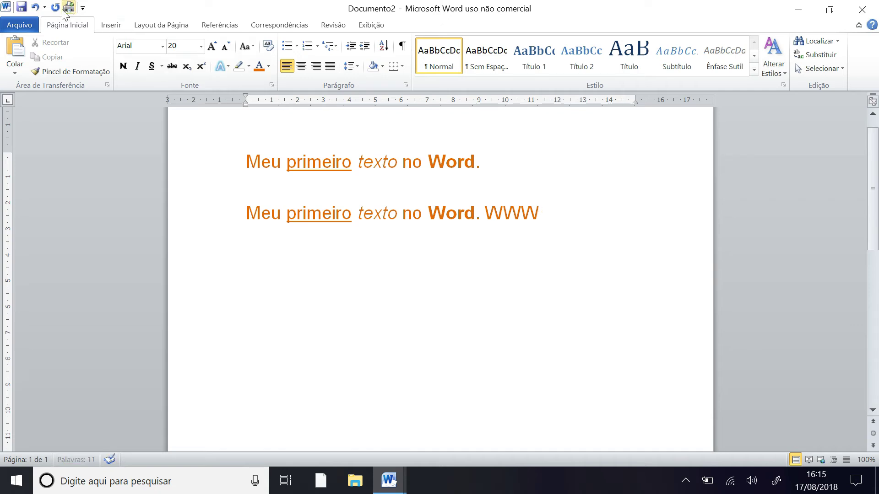
pyautogui.click(36, 9)
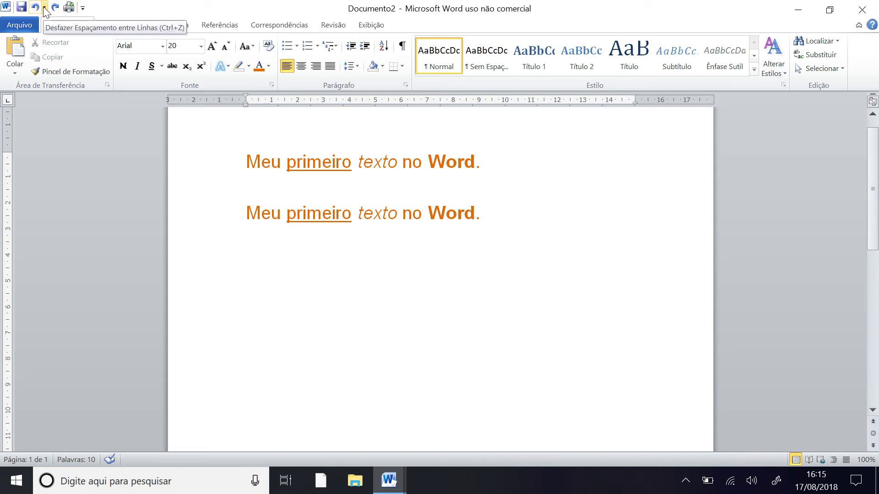
# Step: Undo all actions back through the bold formatting at once, and redo them one by one up to the line spacing change
pyautogui.click(45, 9)
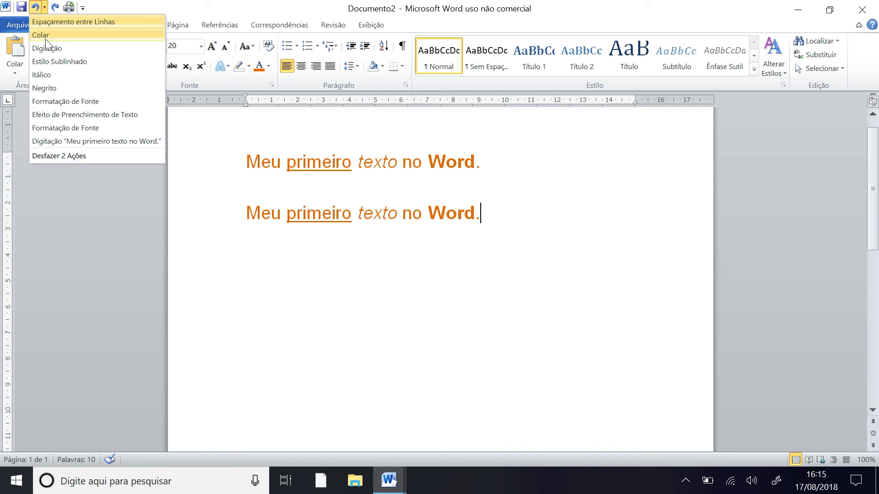
pyautogui.click(54, 83)
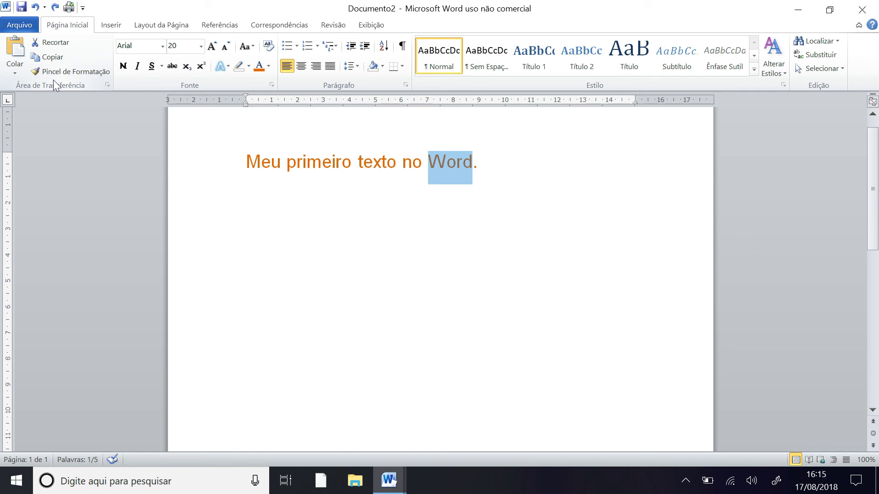
pyautogui.click(54, 8)
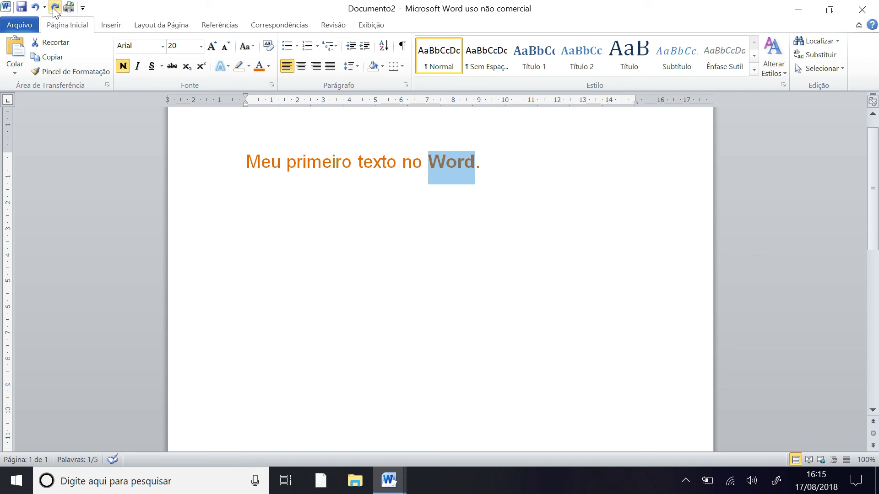
pyautogui.click(55, 7)
pyautogui.click(54, 8)
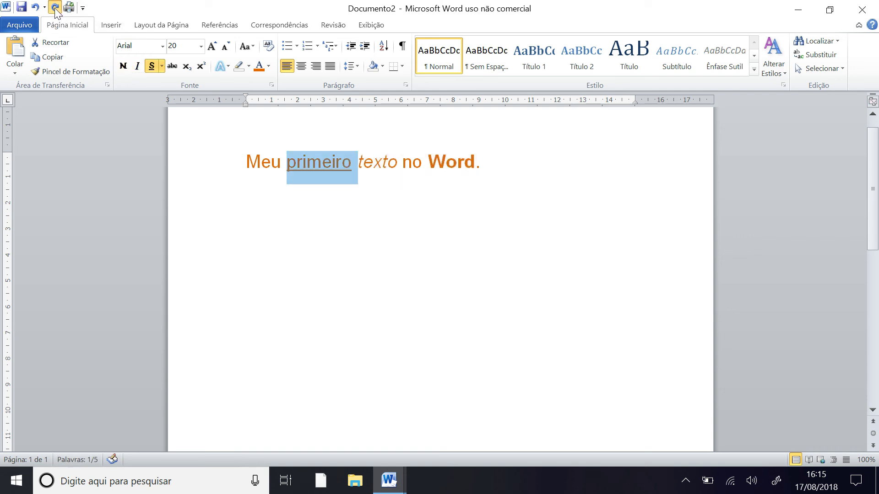
pyautogui.click(54, 8)
pyautogui.click(55, 8)
pyautogui.click(55, 8)
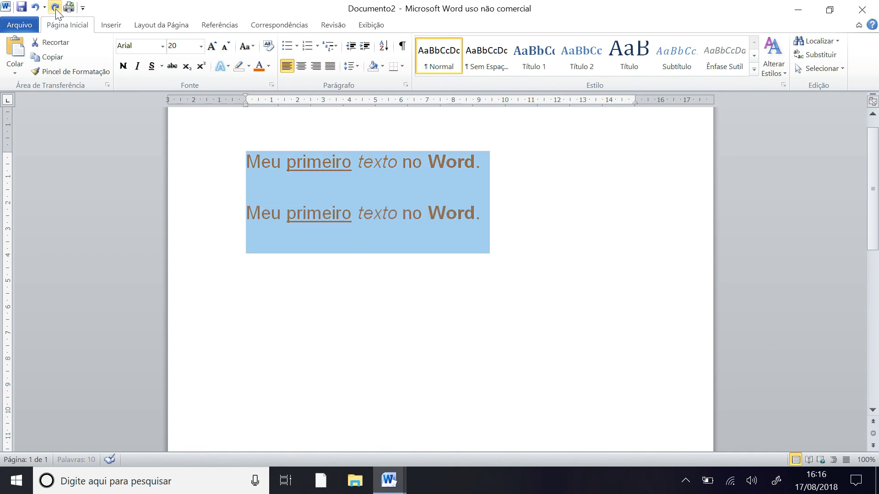
pyautogui.click(55, 9)
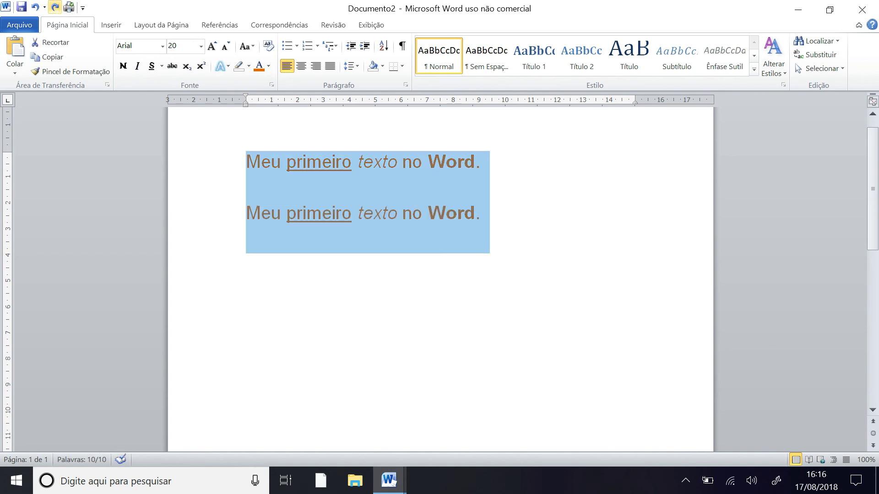